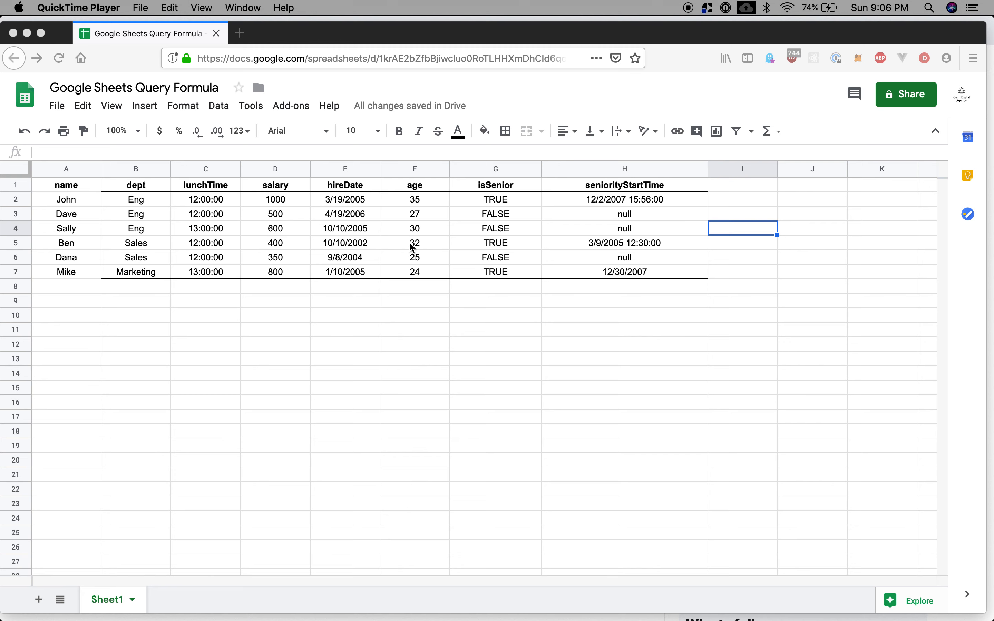
Enter the formula =query(A:H, "Select avg(F)") in cell I4 to calculate the average age.
left_click(756, 233)
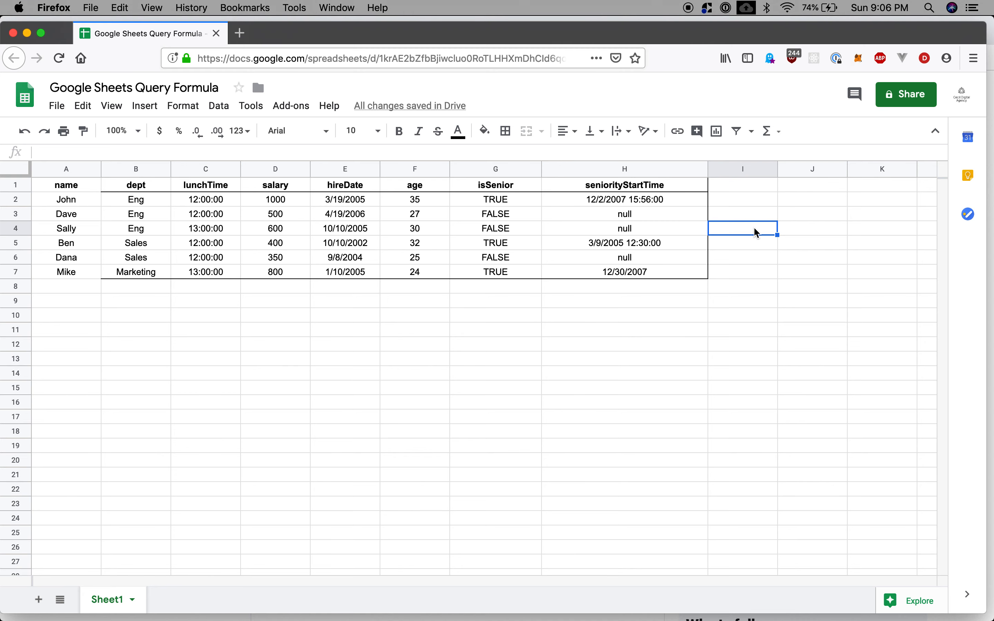
double_click(753, 229)
type("=query")
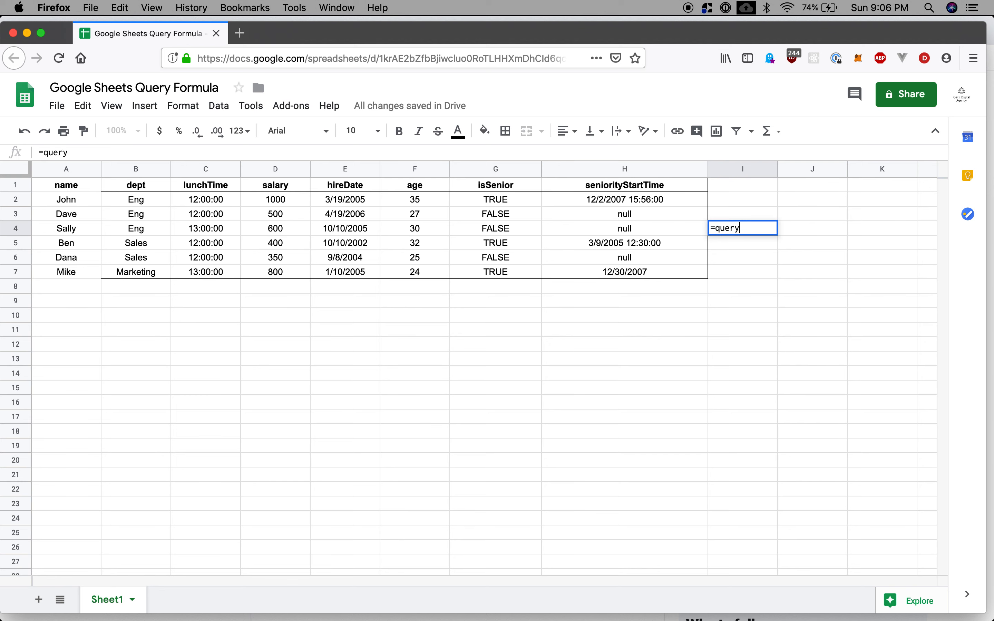
type("(A:H, ")
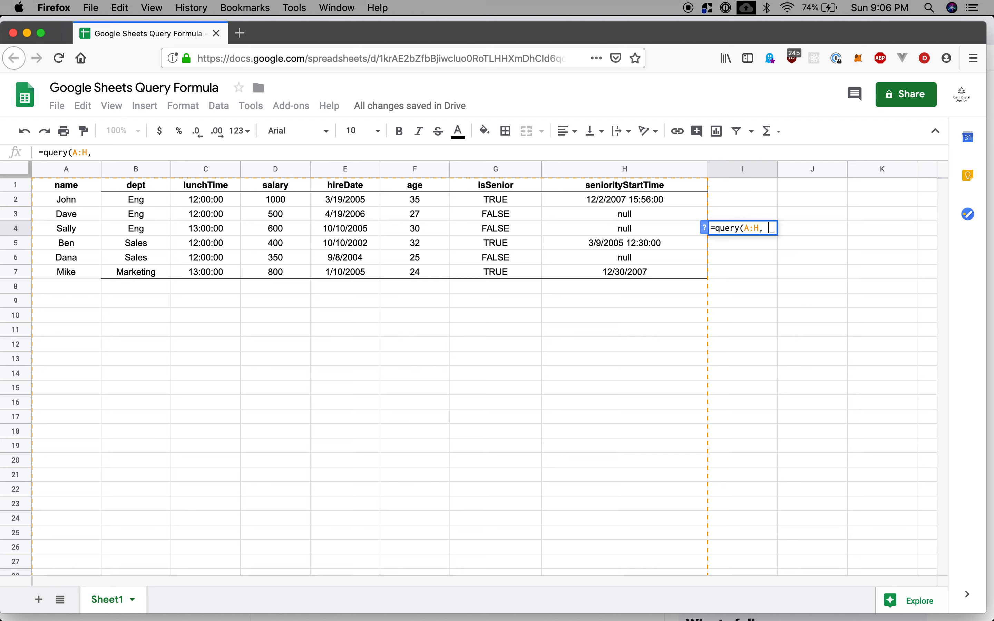
type("\"S")
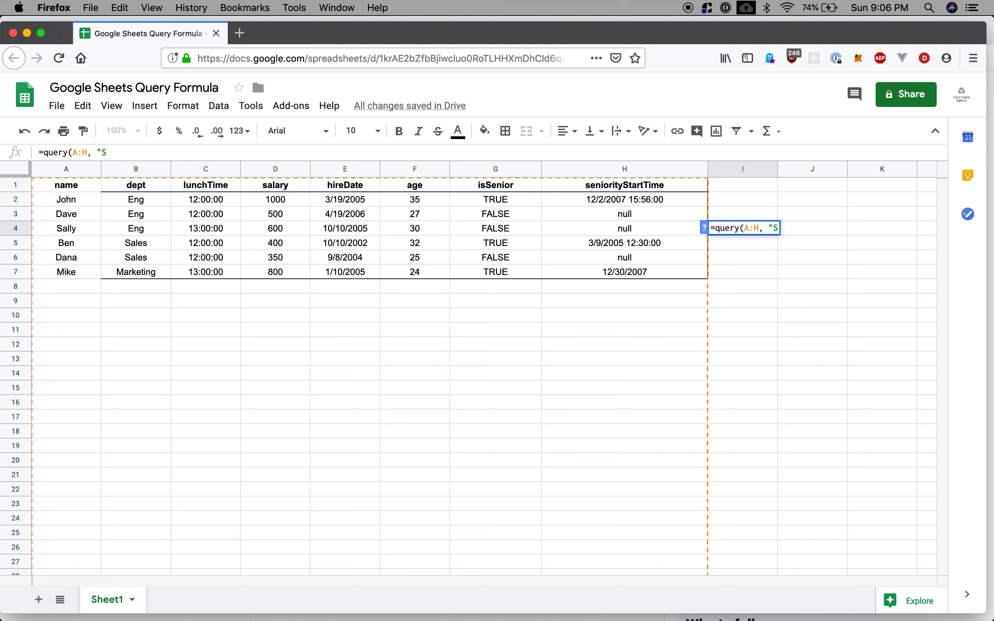
type("elect")
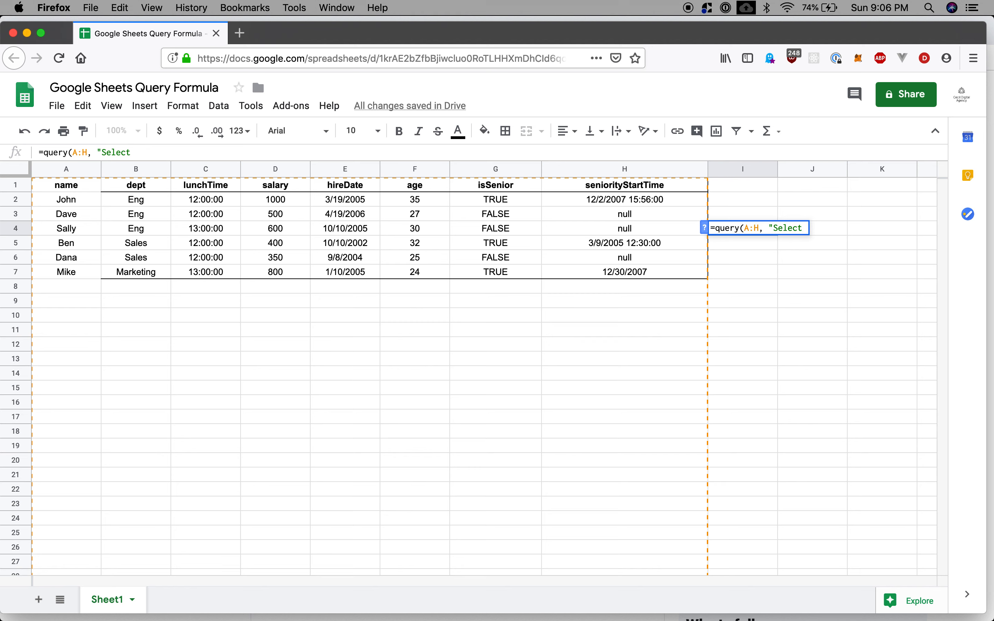
type(" avg(F")
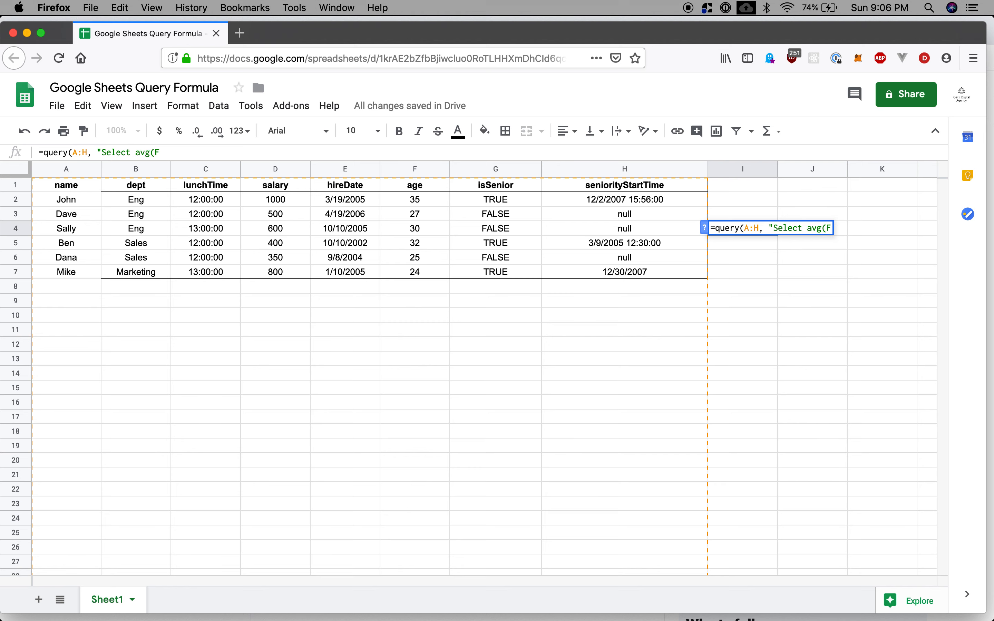
type(")\")")
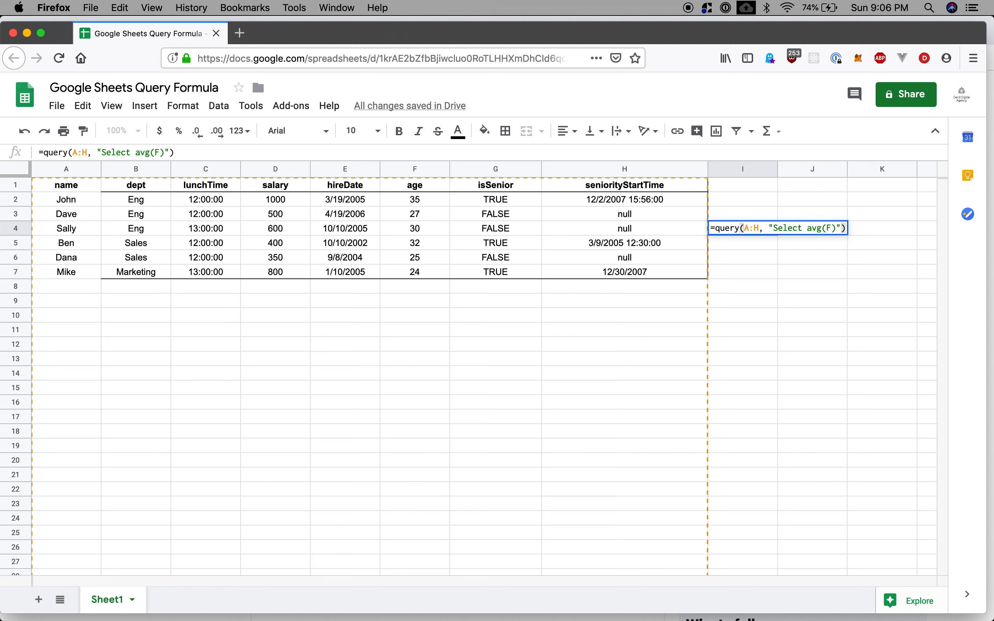
key("Return")
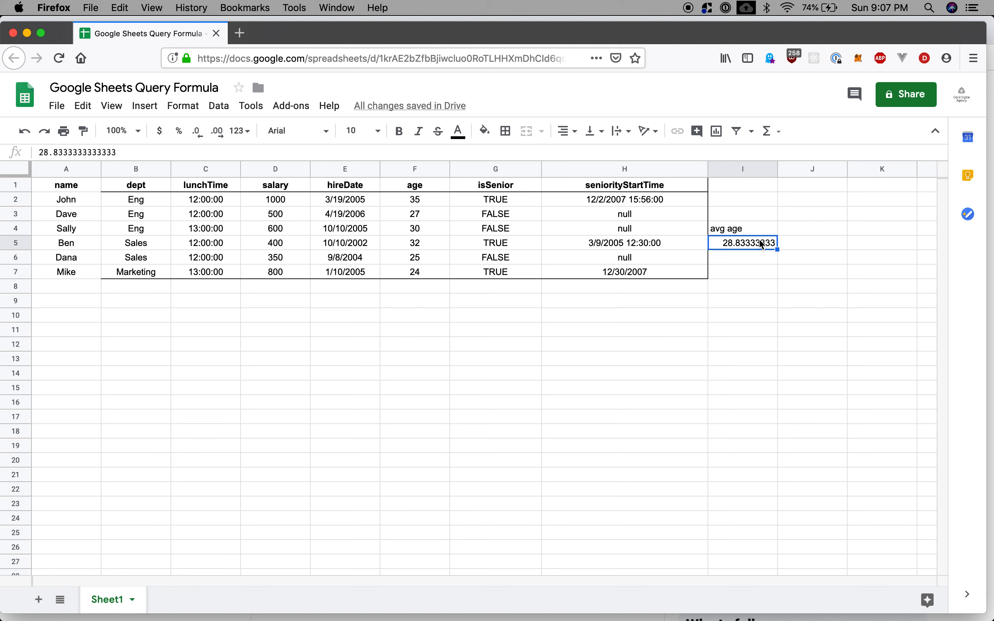
Enter the formula =sort(A:H, 4, False) in cell I7 to sort the table by salary in descending order.
left_click(747, 270)
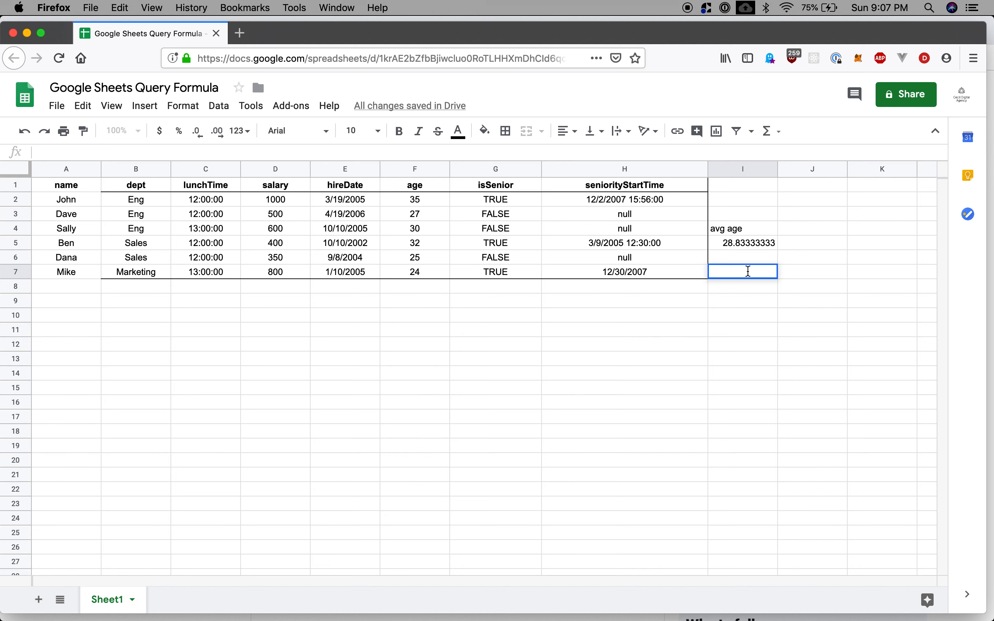
left_click(283, 172)
left_click(430, 305)
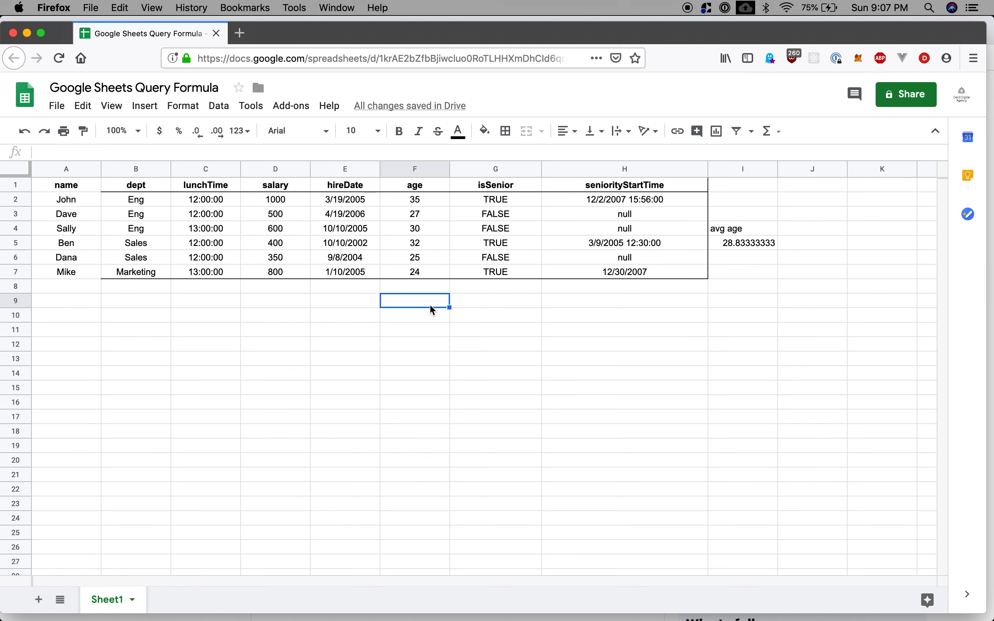
double_click(751, 270)
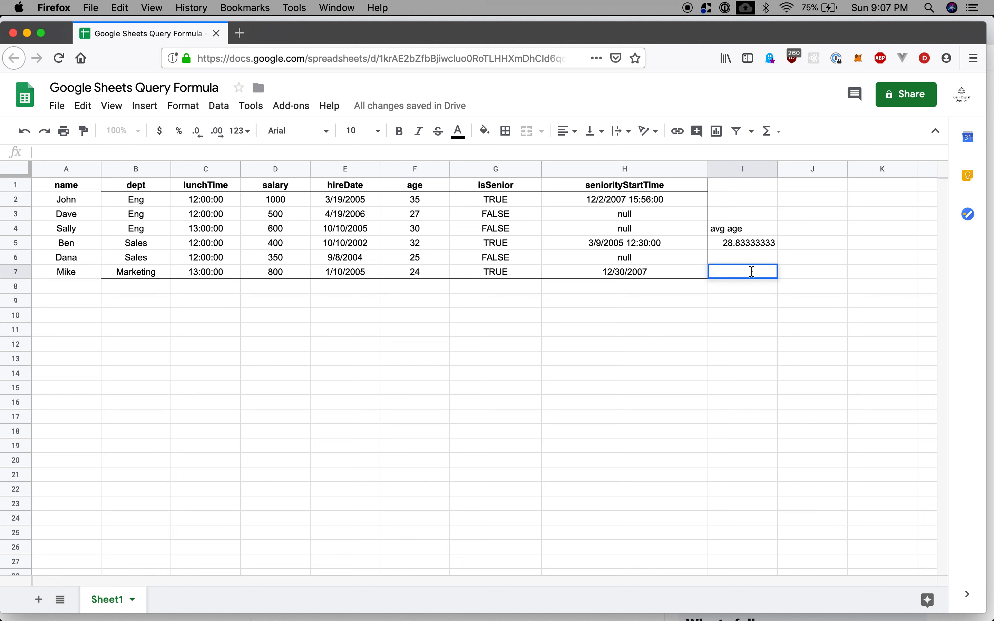
type("=")
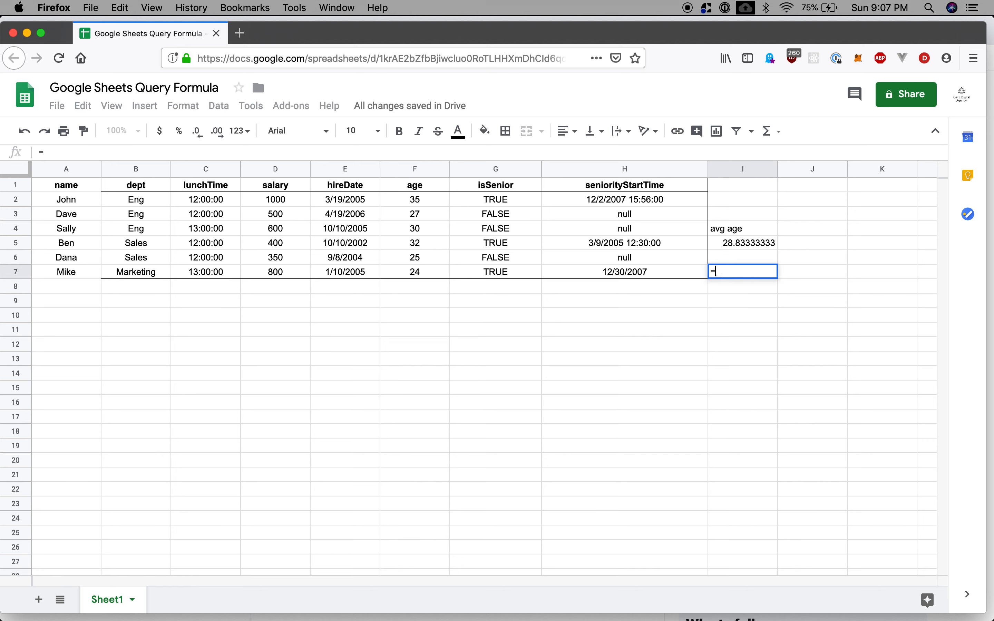
type("sort(A")
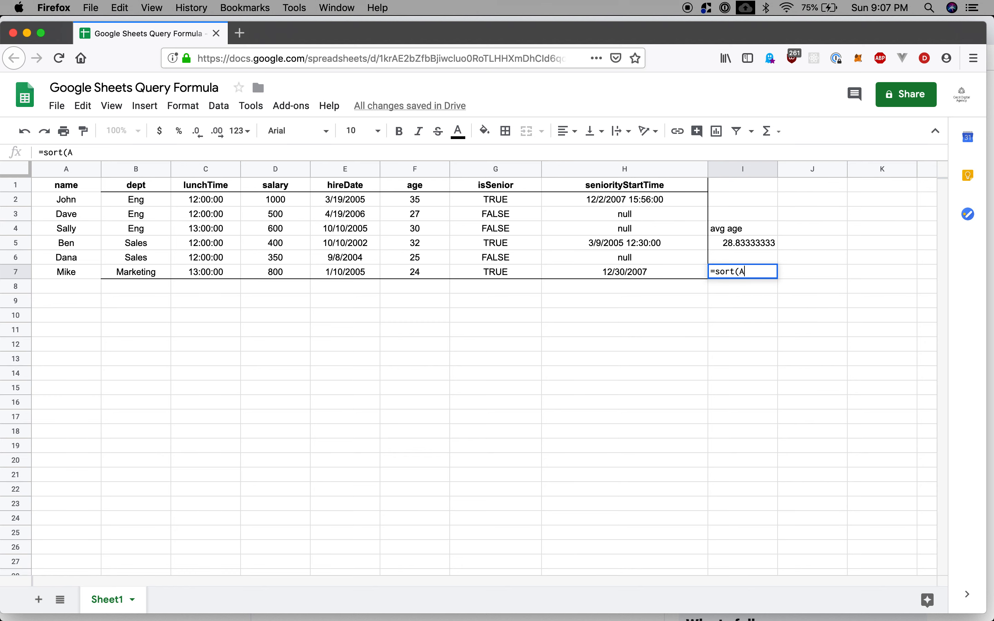
type(":H,")
type("4,")
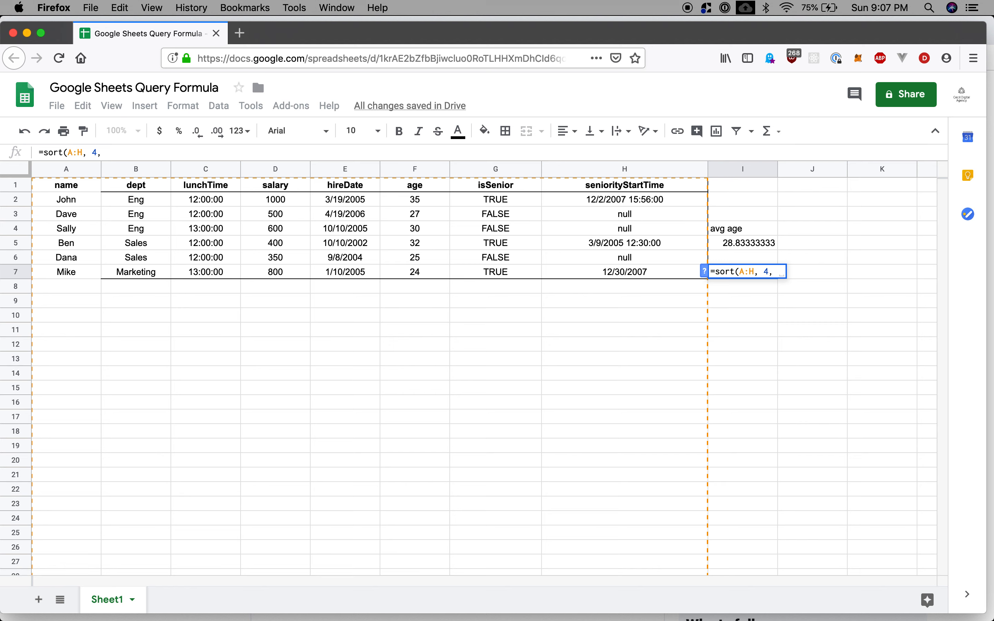
type("False")
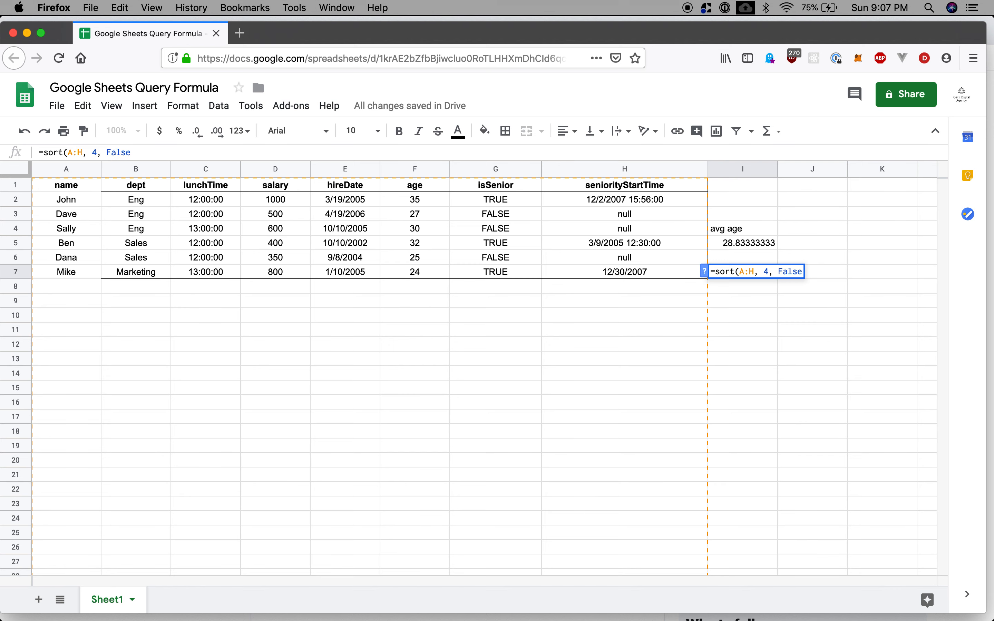
type(")")
key("Return")
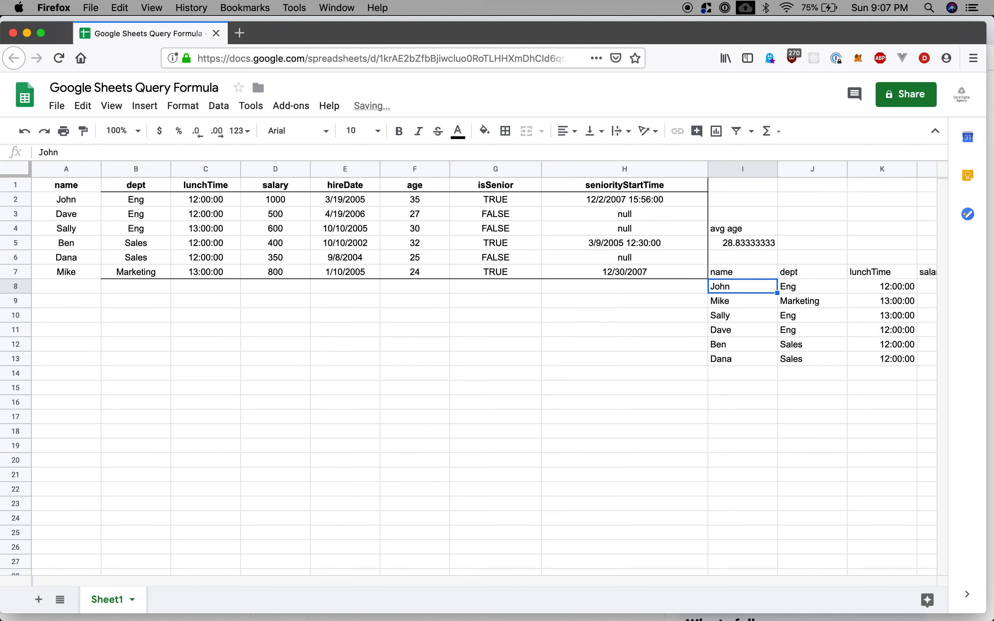
Begin a QUERY formula in cell I16 over range A:H whose select clause lists columns A, B and C.
scroll(783, 460, "right", 2)
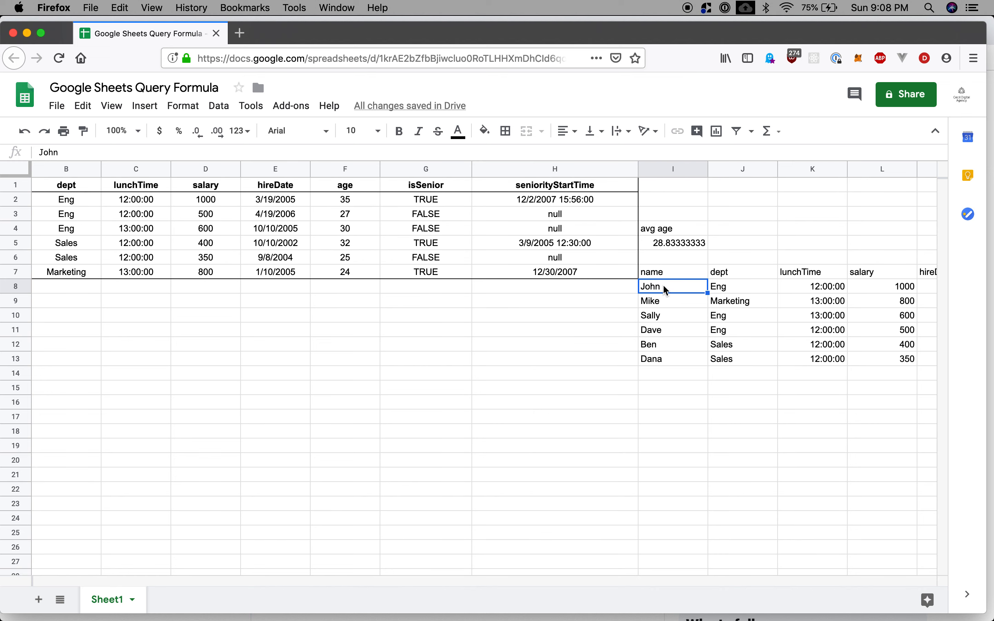
left_click(662, 363)
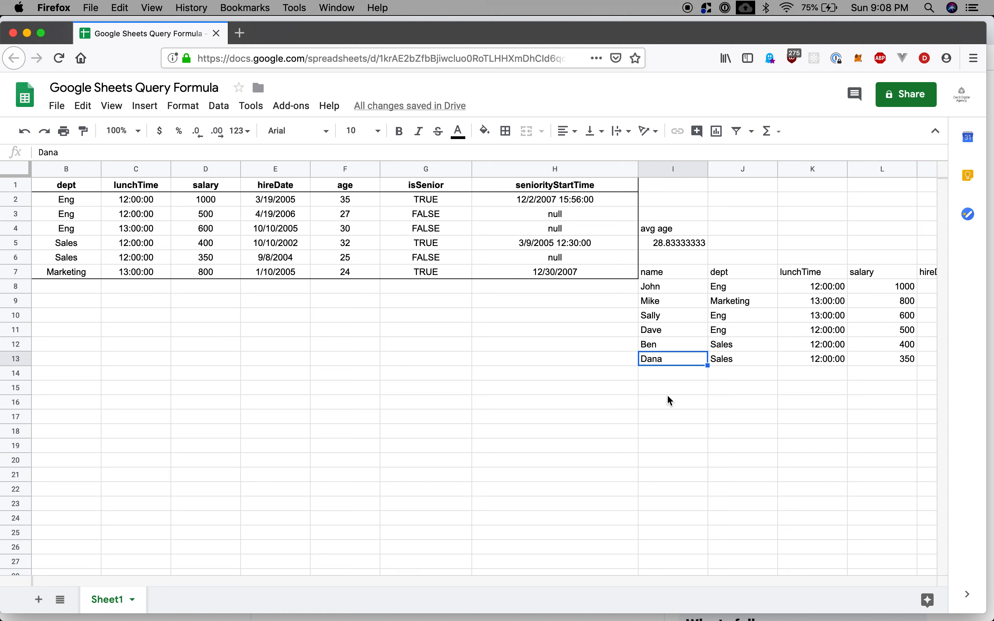
left_click(666, 407)
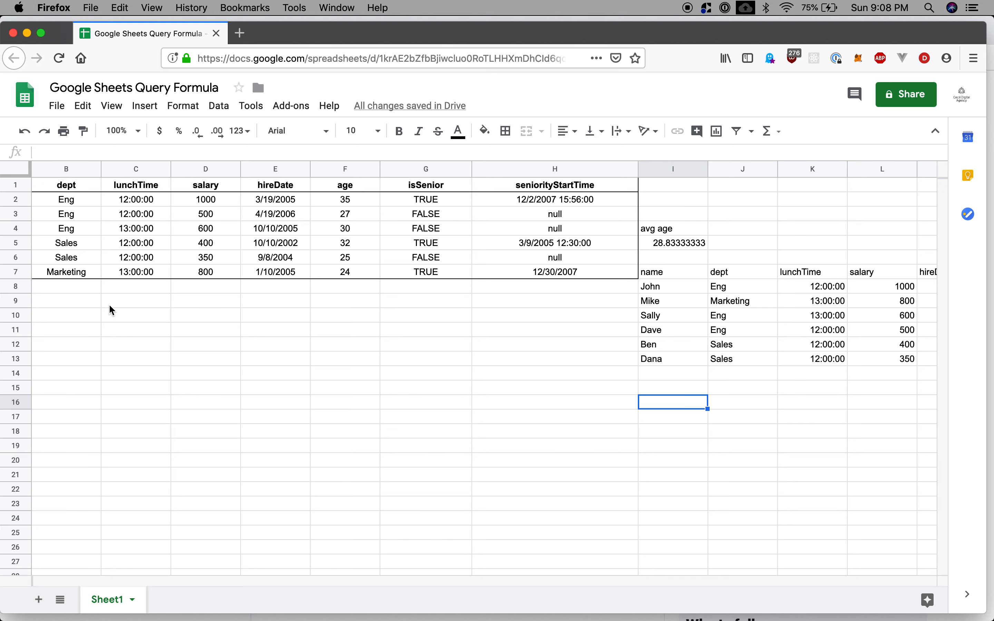
scroll(109, 309, "left", 2)
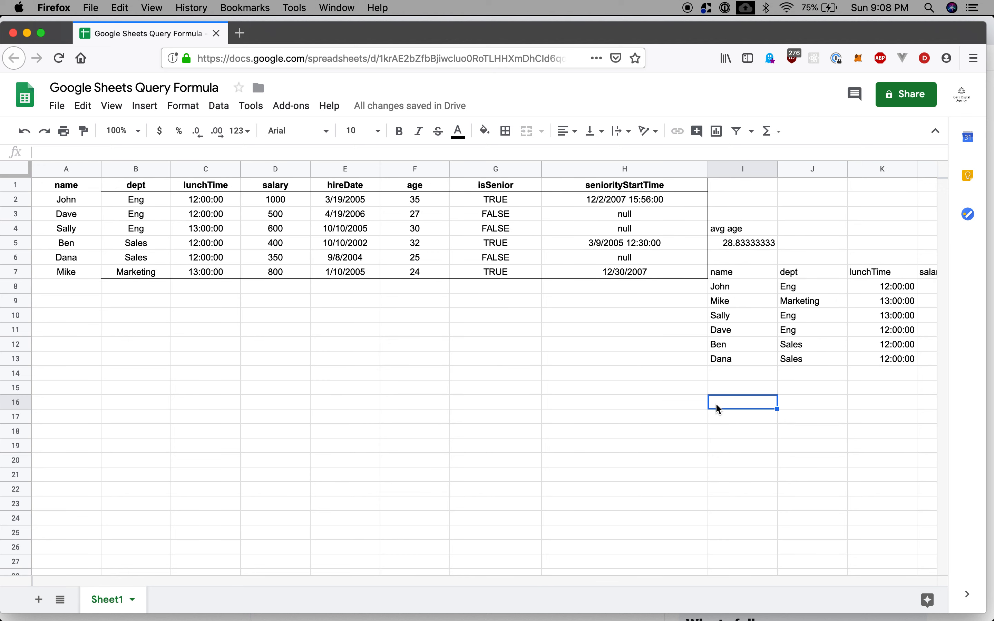
double_click(733, 400)
type("=query")
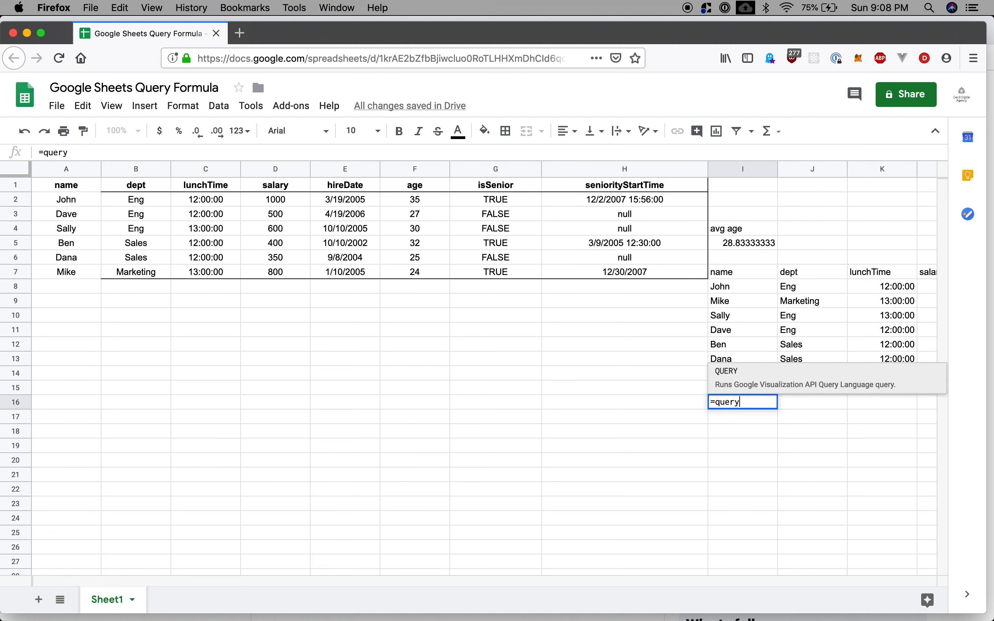
type("(A")
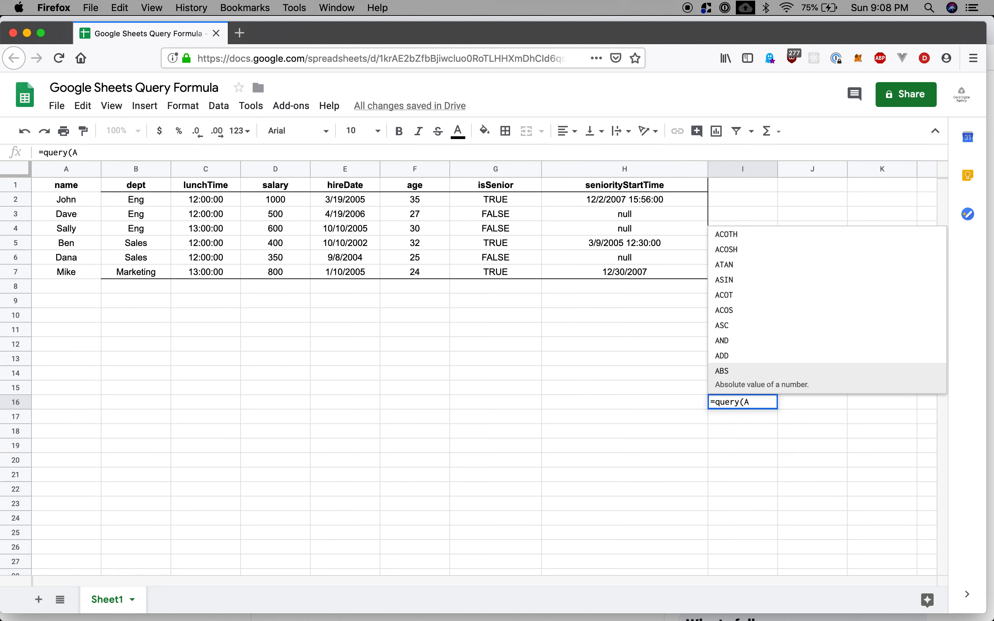
type(":H, ")
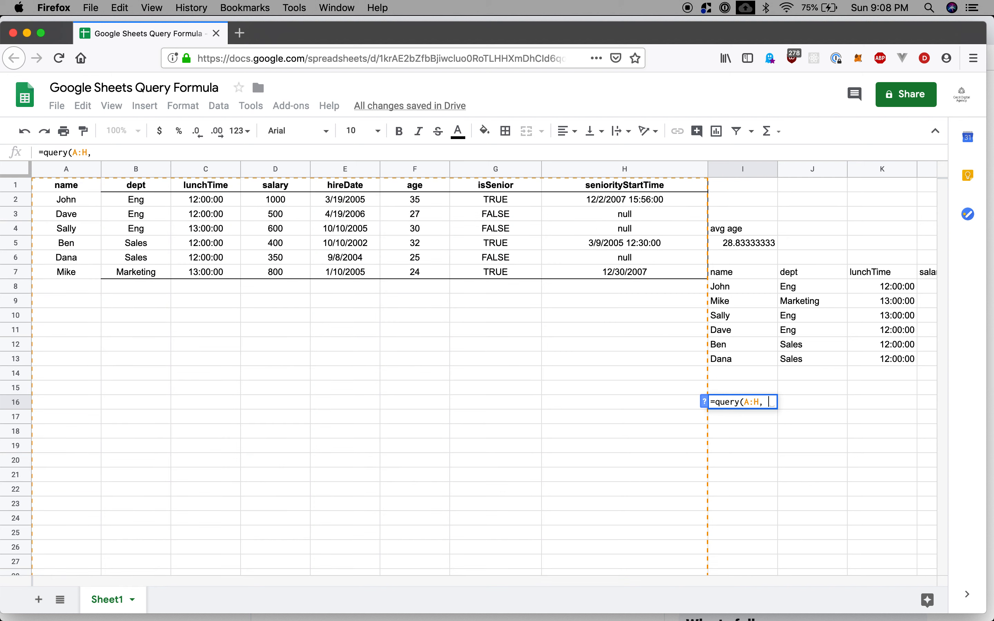
type("\"select ")
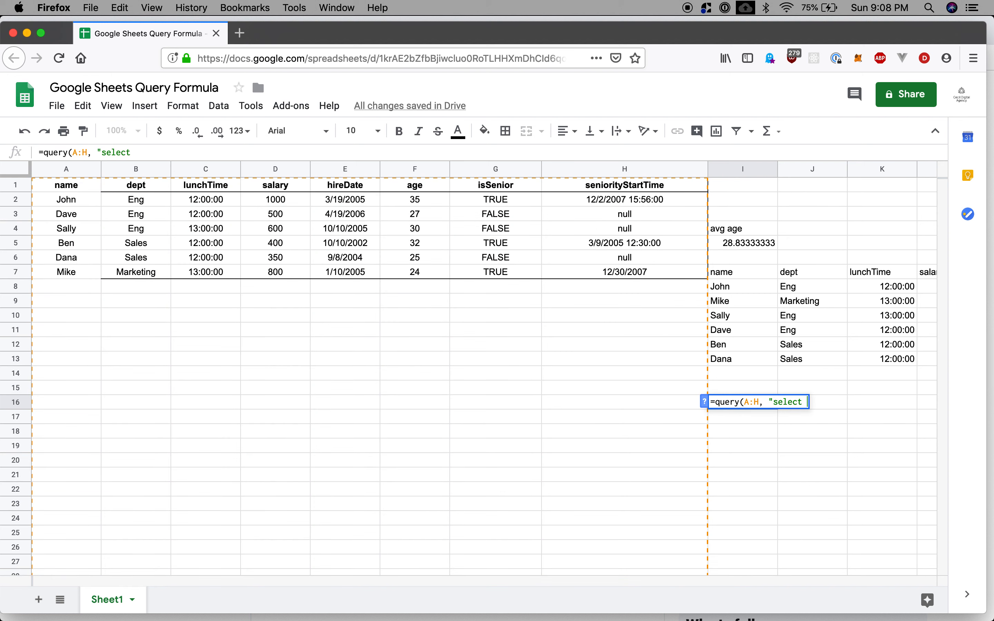
type("Ab,")
key("BackSpace")
key("BackSpace")
key("BackSpace")
type(", B, C, ")
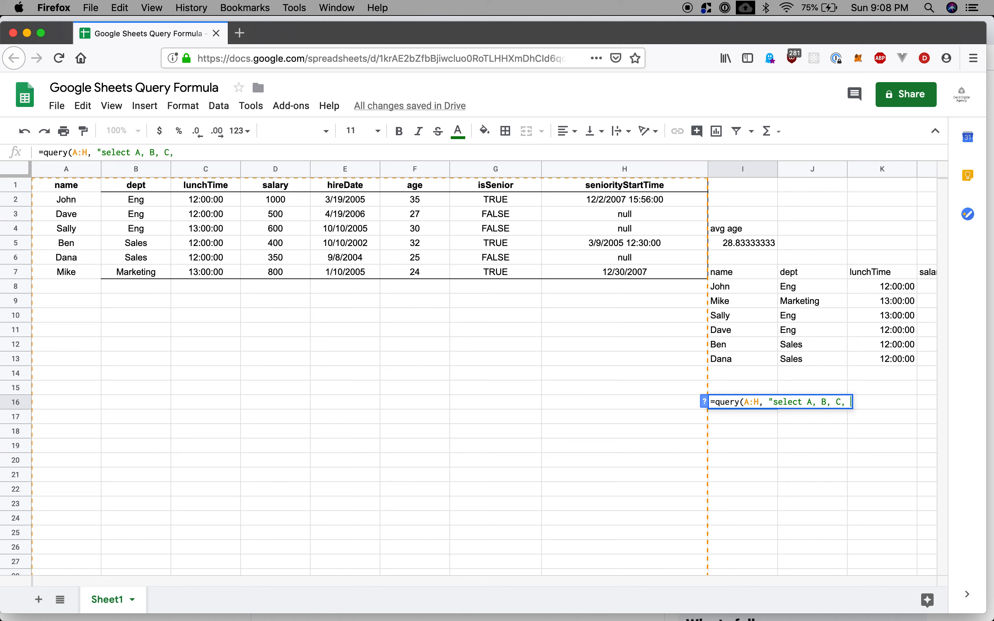
Complete the I16 query with columns G and F and the condition where B='Eng' or B='Marketing'.
type("G, F where")
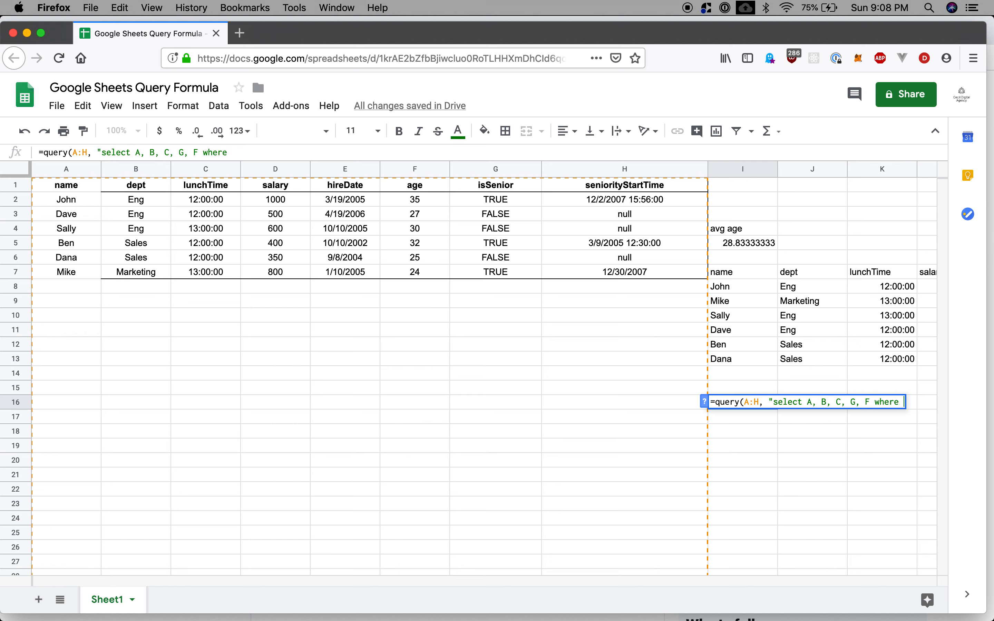
type(" B='En")
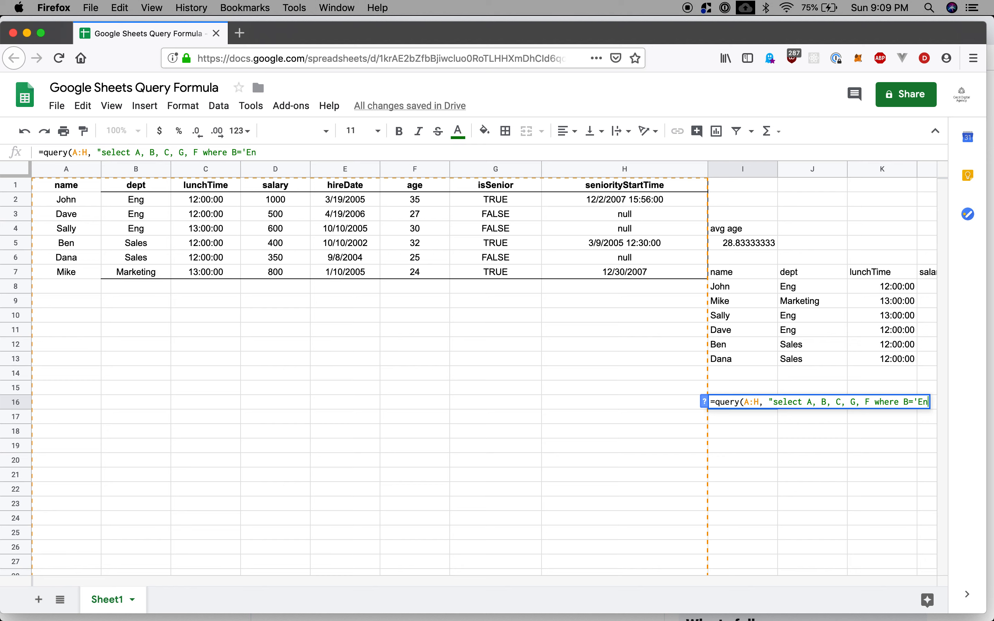
type("g' or")
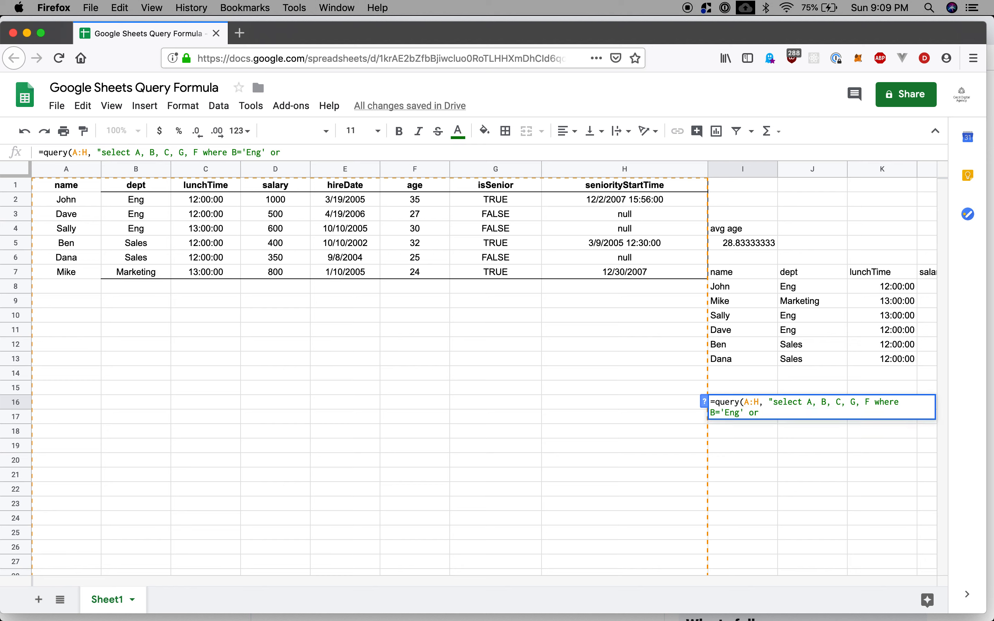
type(" B='Marketing'\")")
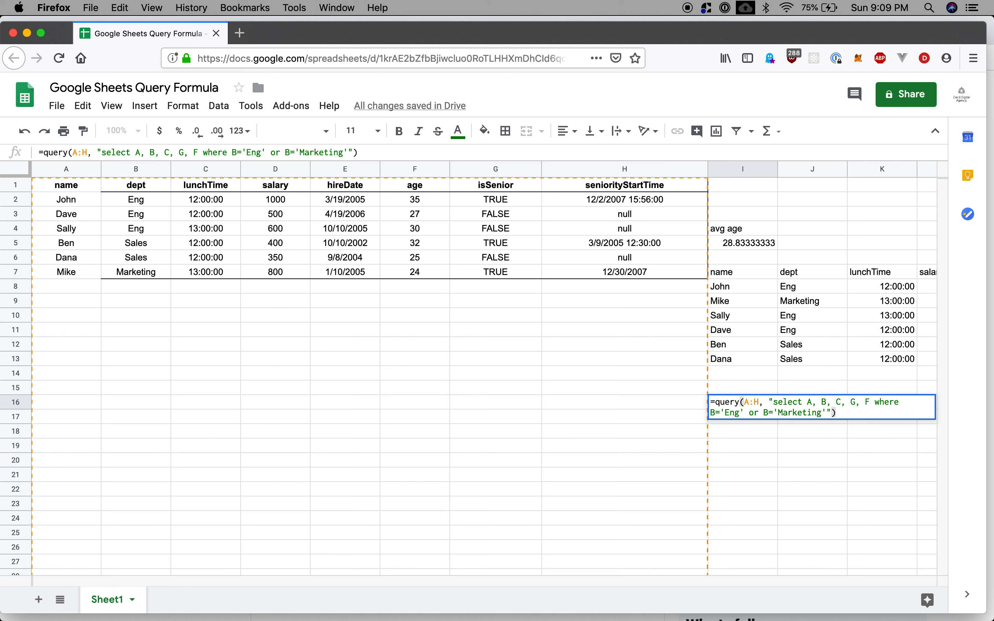
key("Return")
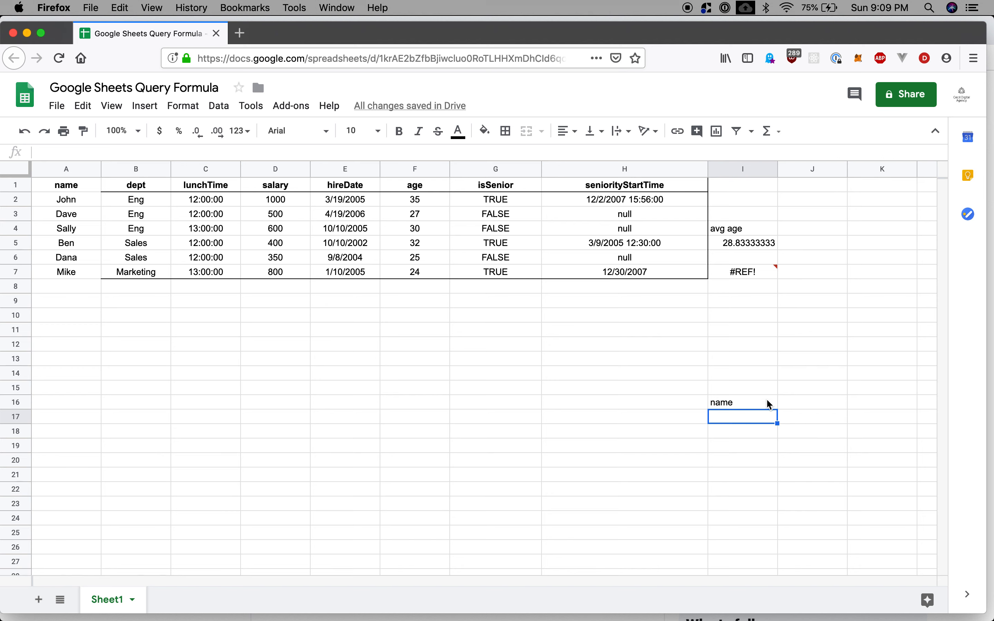
Edit the query in cell I16, removing the spaces before columns G and F in its select clause.
scroll(766, 404, "right", 2)
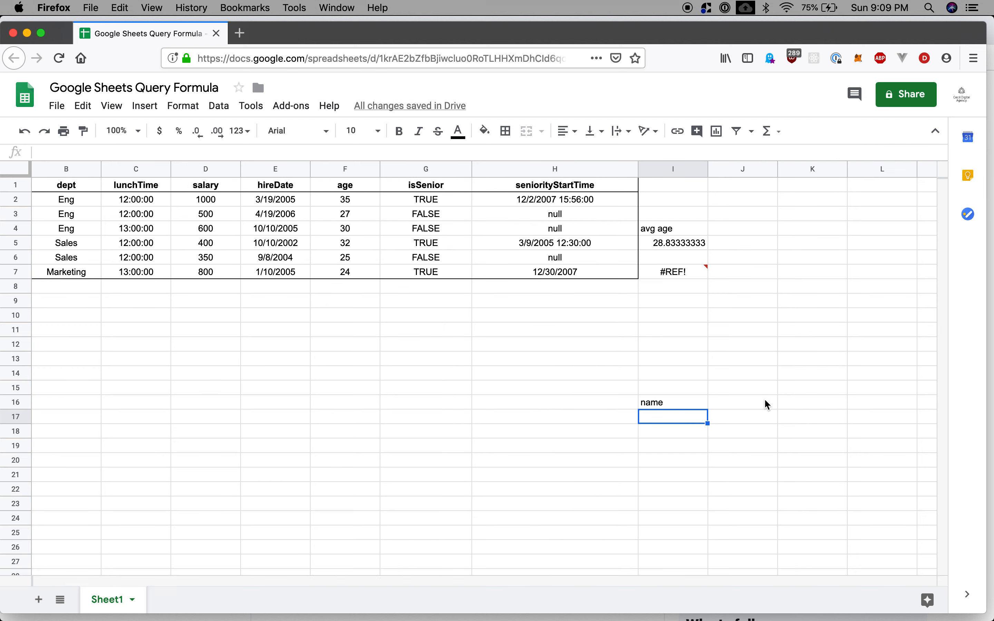
left_click(689, 403)
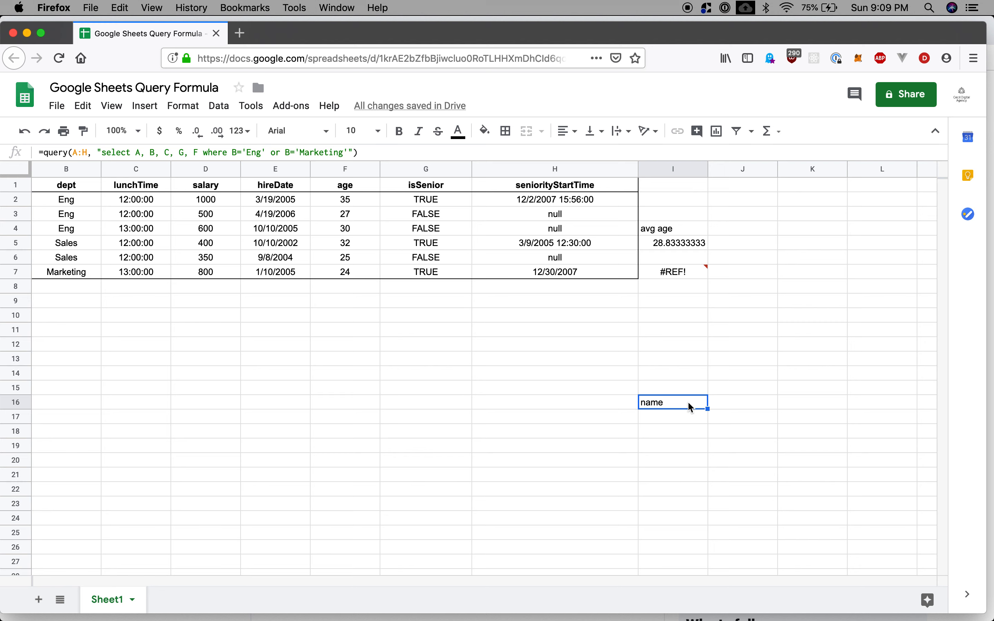
scroll(590, 413, "left", 2)
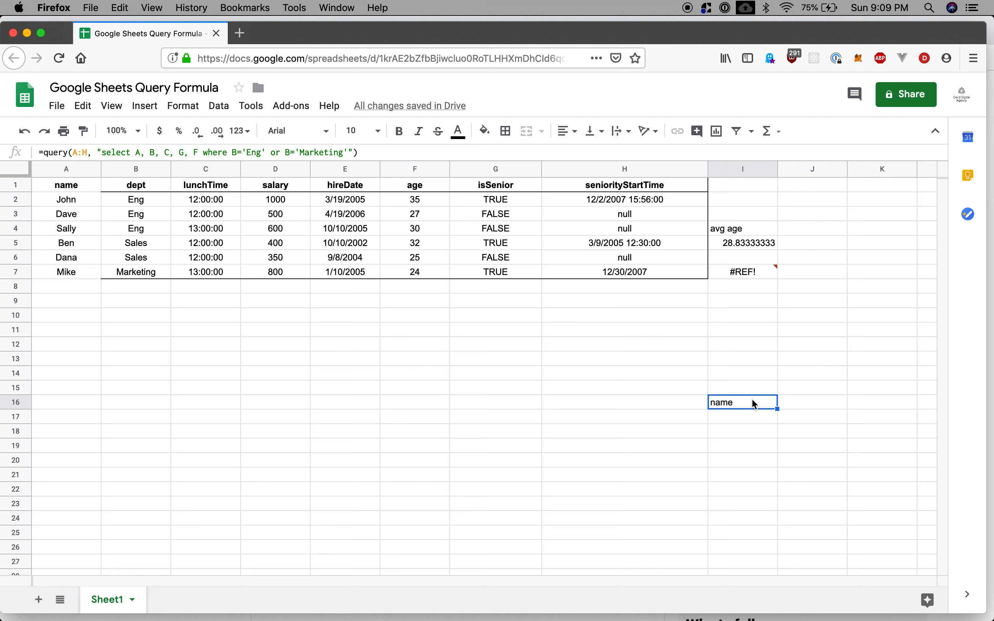
triple_click(732, 400)
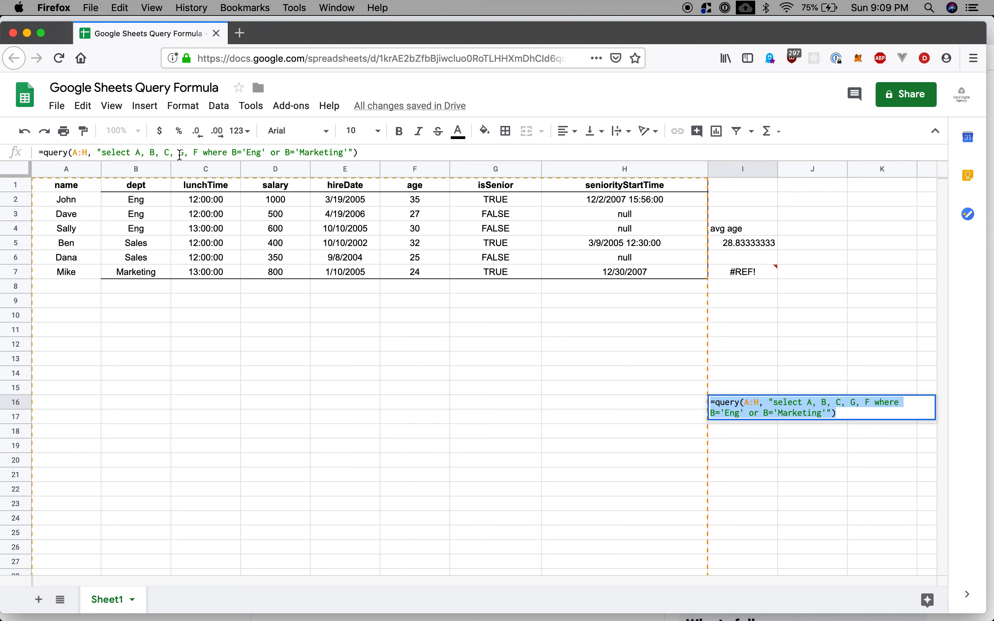
left_click(195, 153)
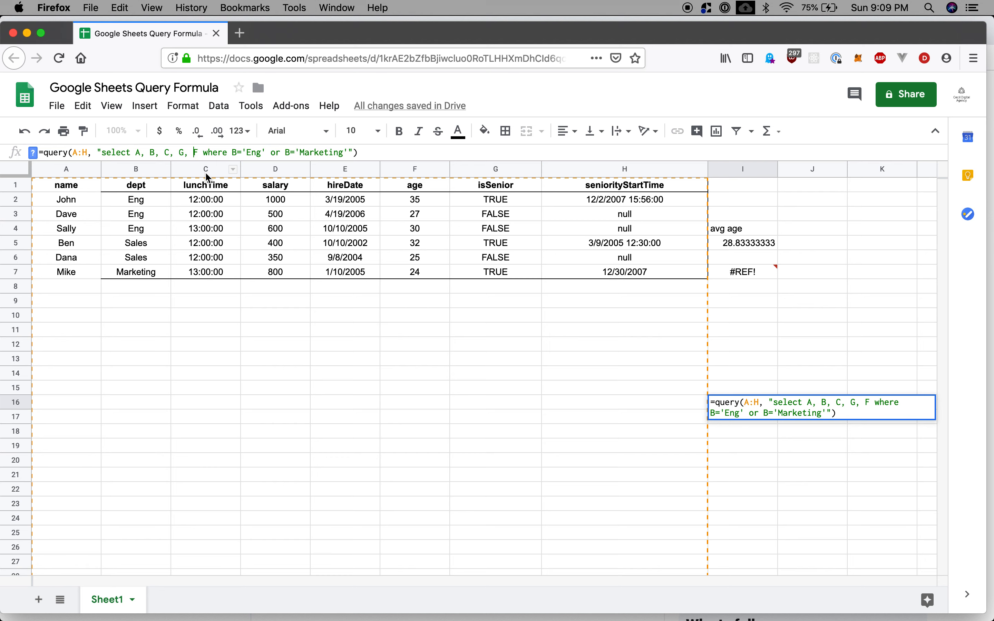
key("BackSpace")
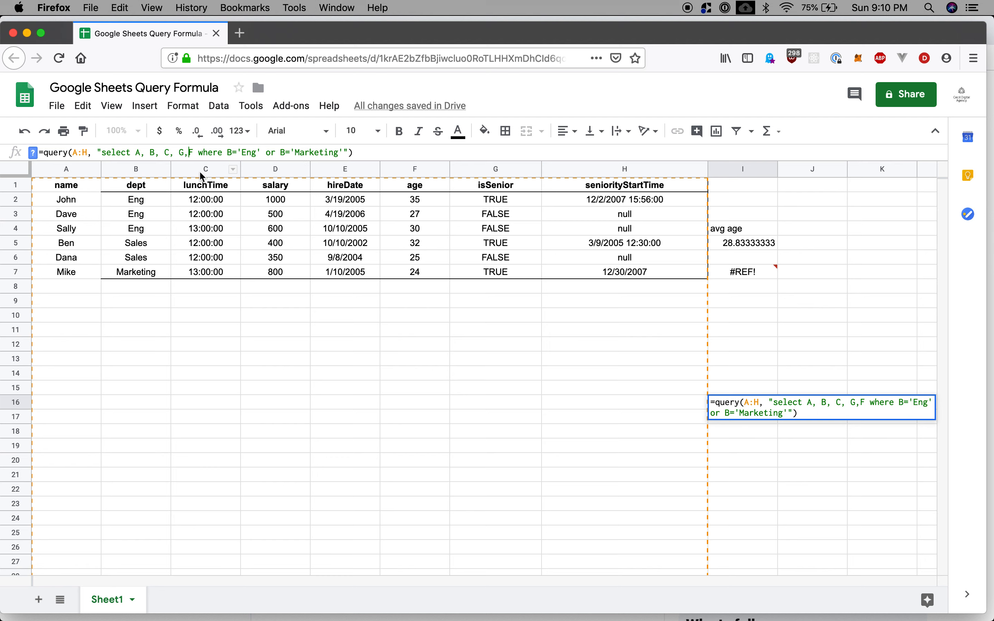
left_click(179, 151)
key("BackSpace")
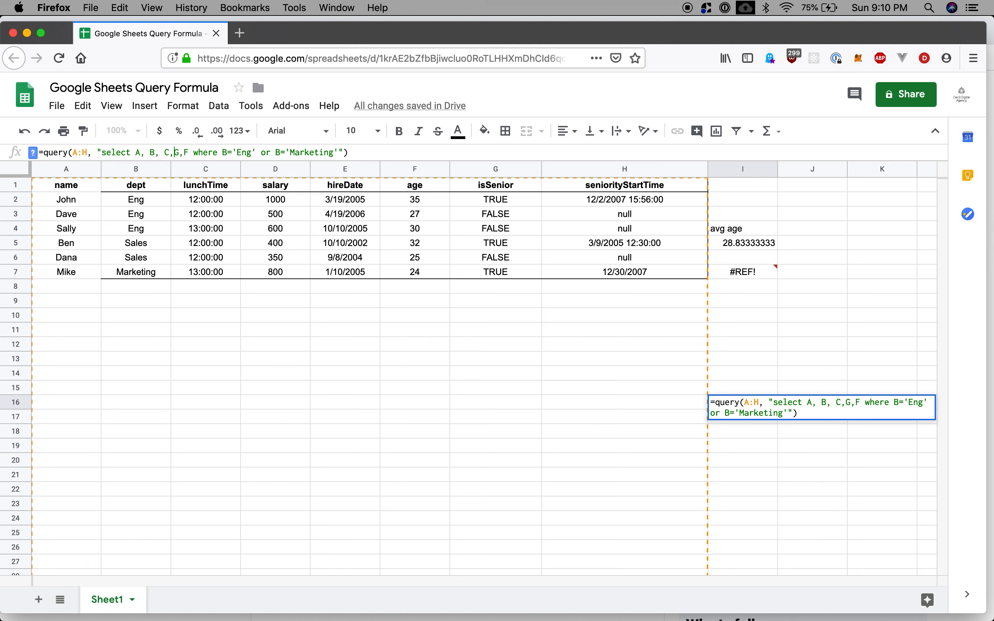
Remove the spaces before B and C in the I16 select clause, apply the formula with select A,B,C,G,F, and reselect the cell.
key("Left")
key("Left")
key("BackSpace")
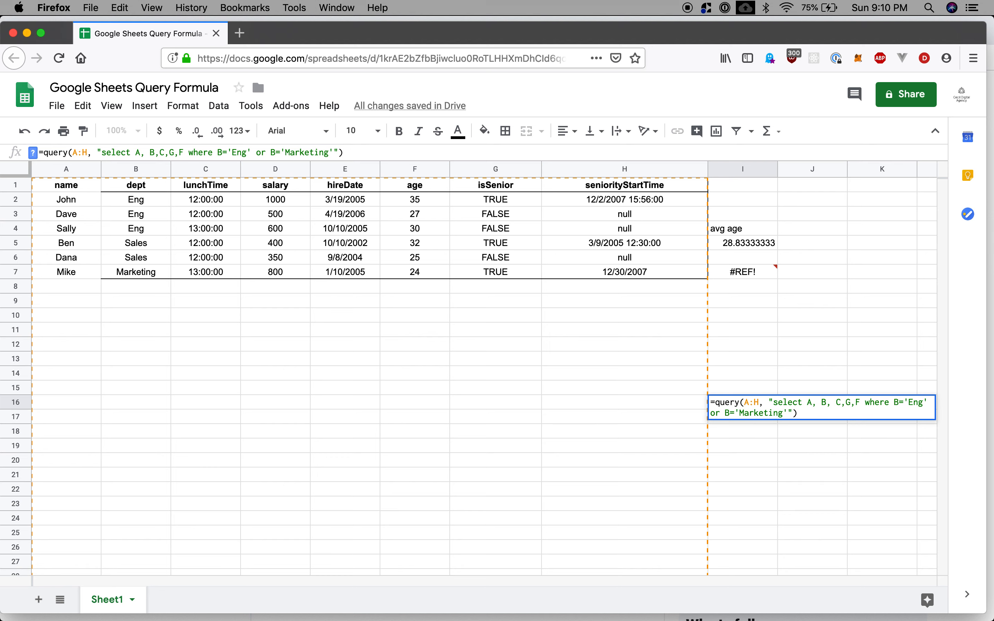
key("BackSpace")
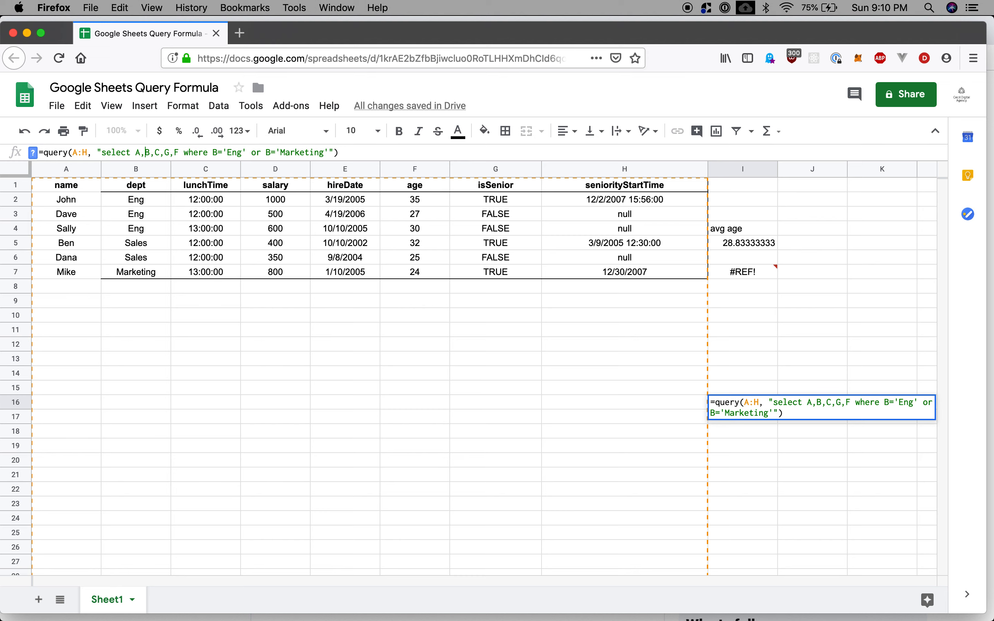
key("Return")
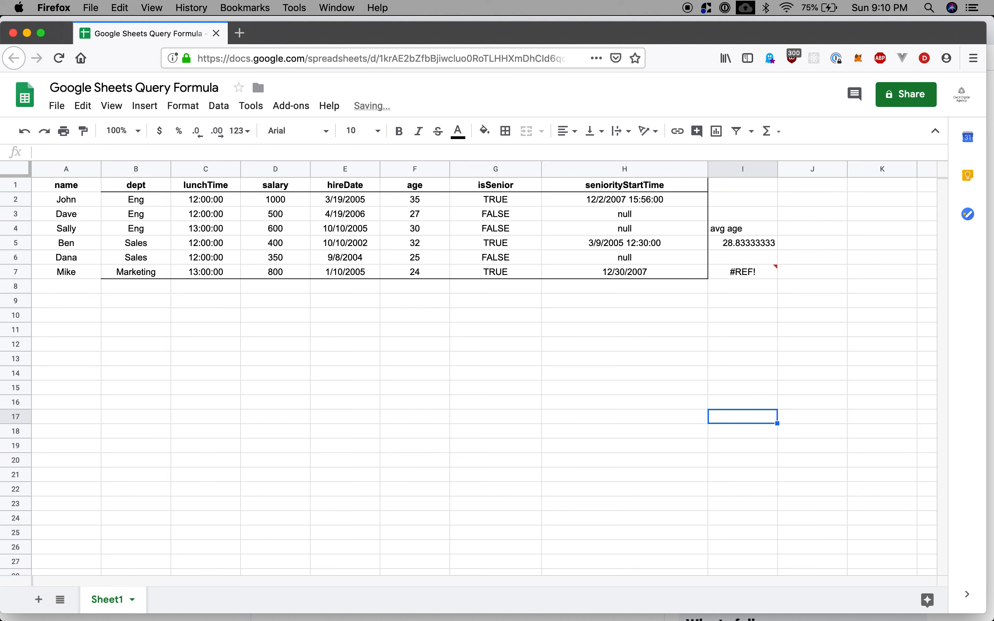
scroll(763, 436, "right", 3)
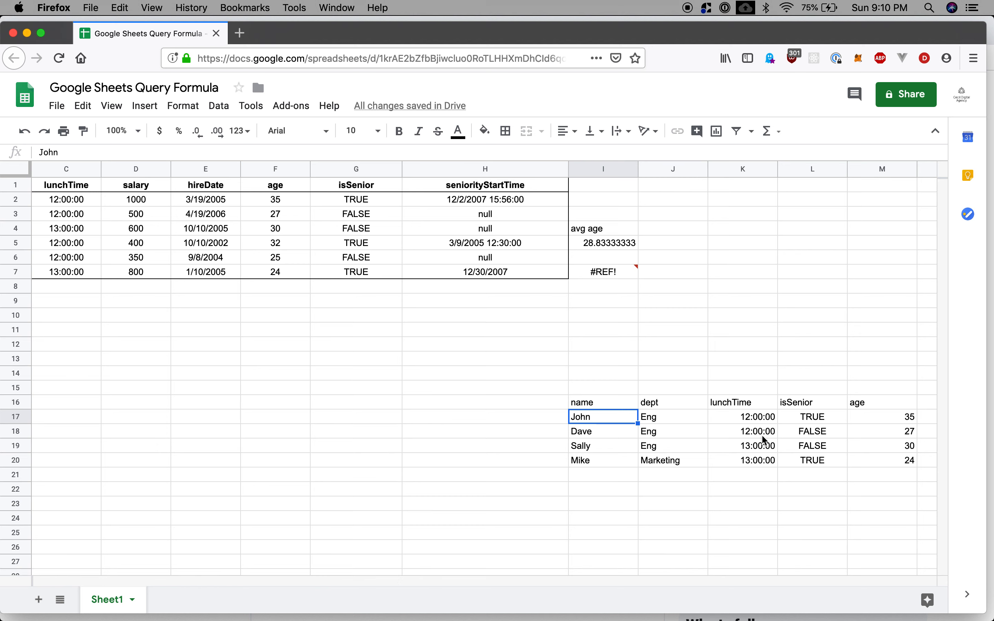
left_click(610, 405)
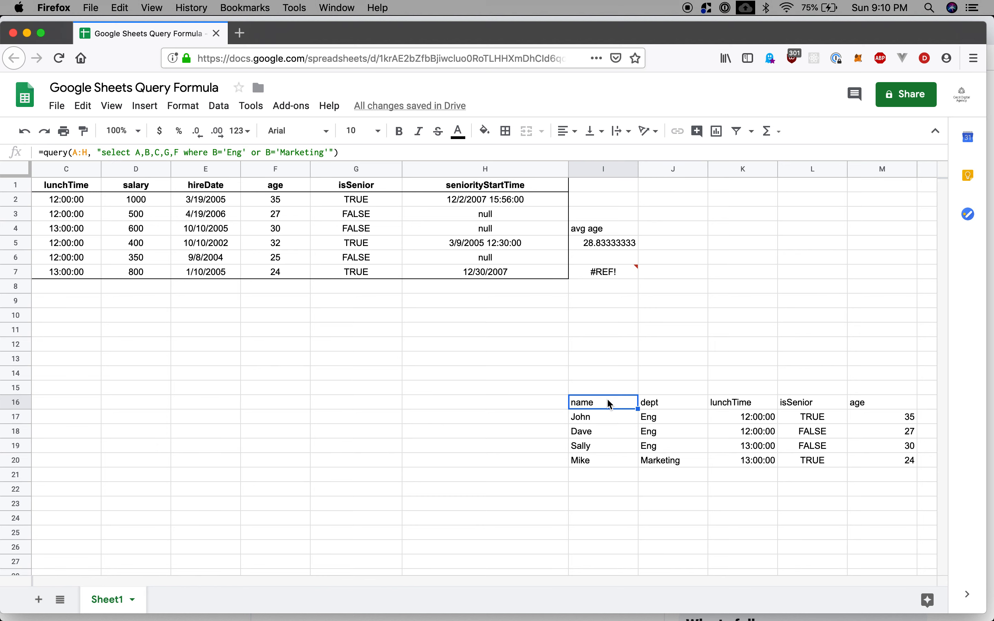